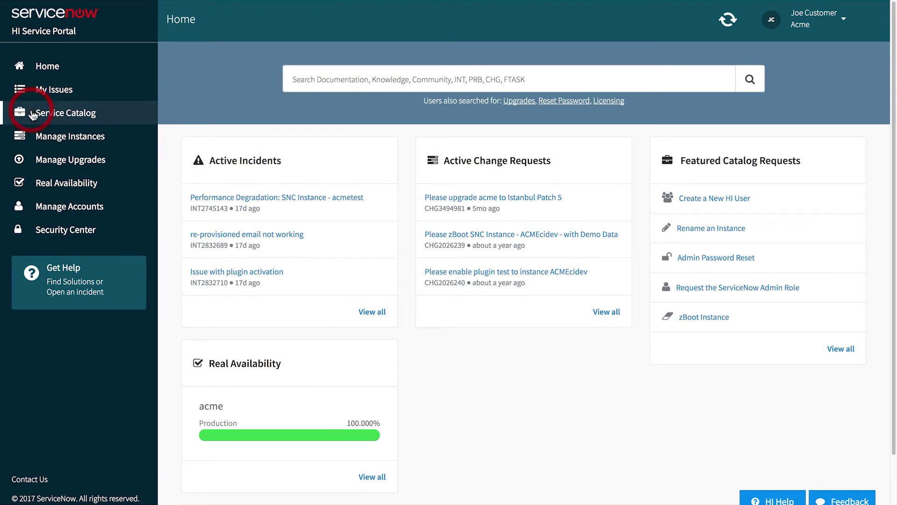
# Reach the Activate Plugin form via the Service Catalog, then filter modules on 'MID server'.
pyautogui.click(33, 116)
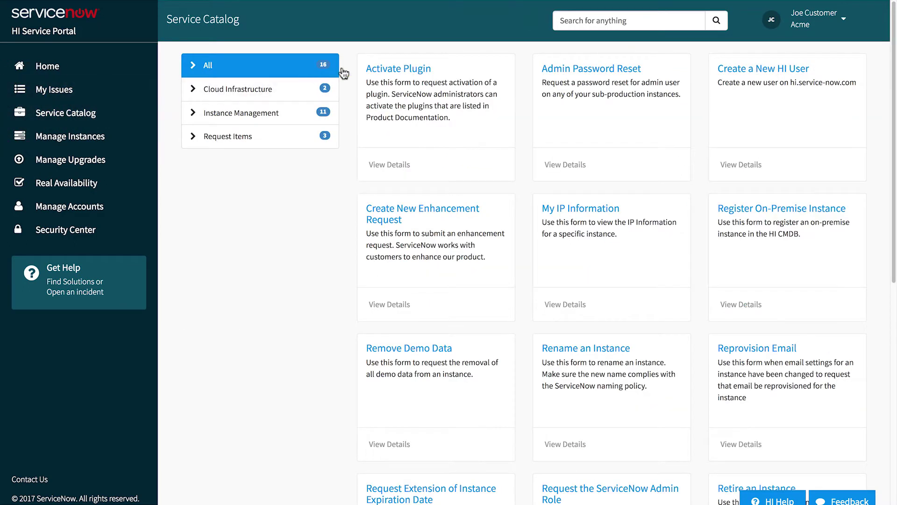
pyautogui.click(391, 68)
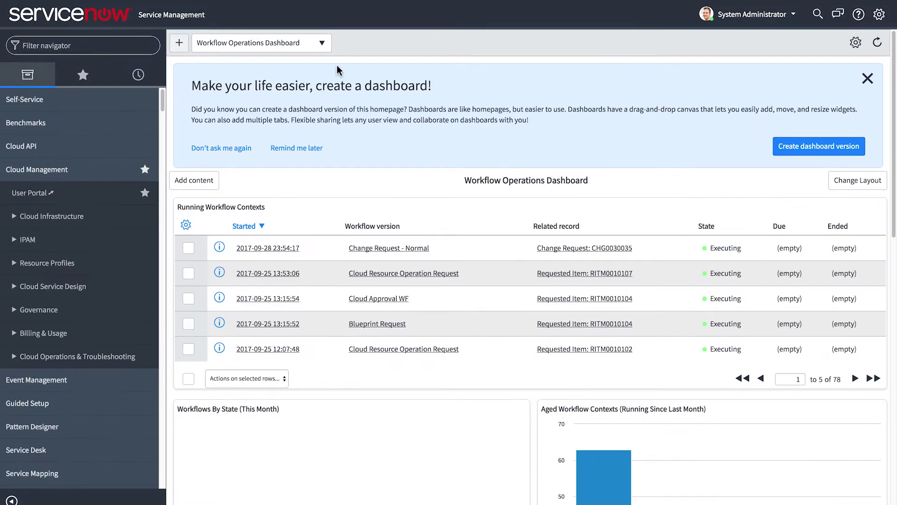
pyautogui.write('MID server')
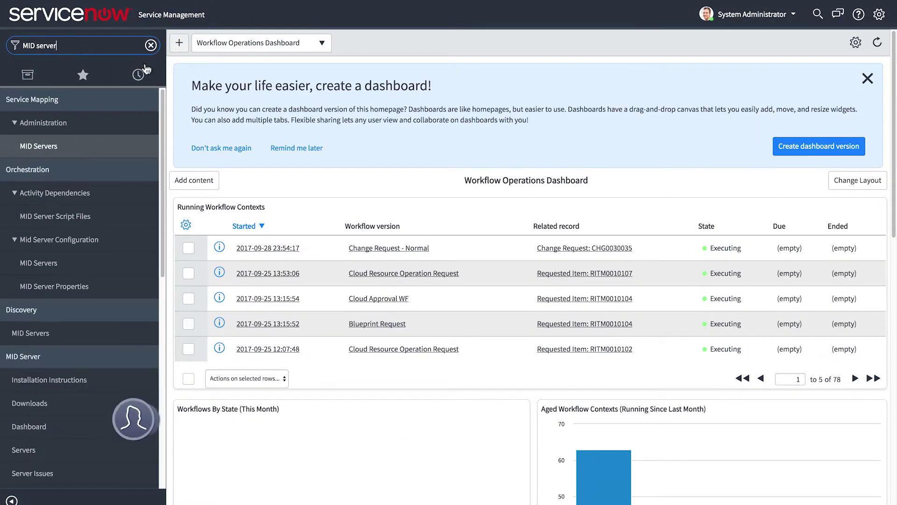
# Open the ALL MID Server capability, which lists mid.aws01 and mid.azure01.
pyautogui.moveTo(158, 135); pyautogui.dragTo(164, 227)
pyautogui.click(34, 404)
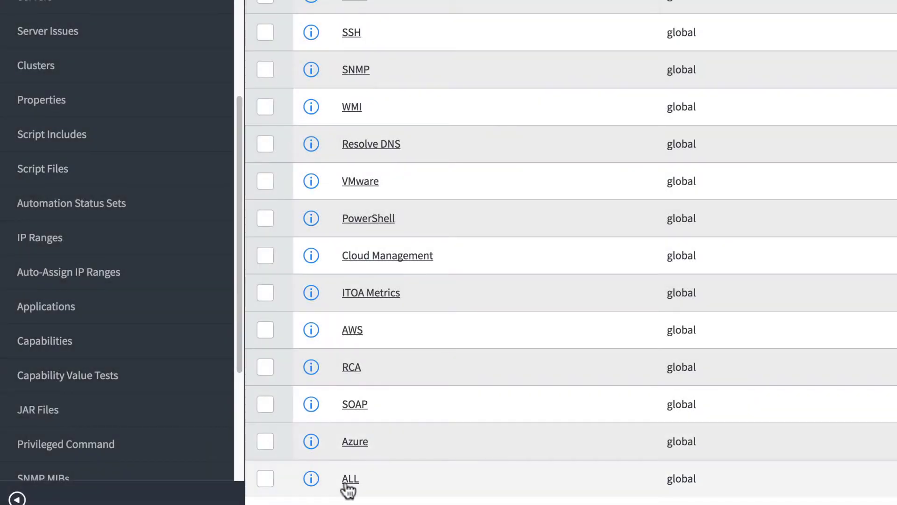
pyautogui.click(348, 480)
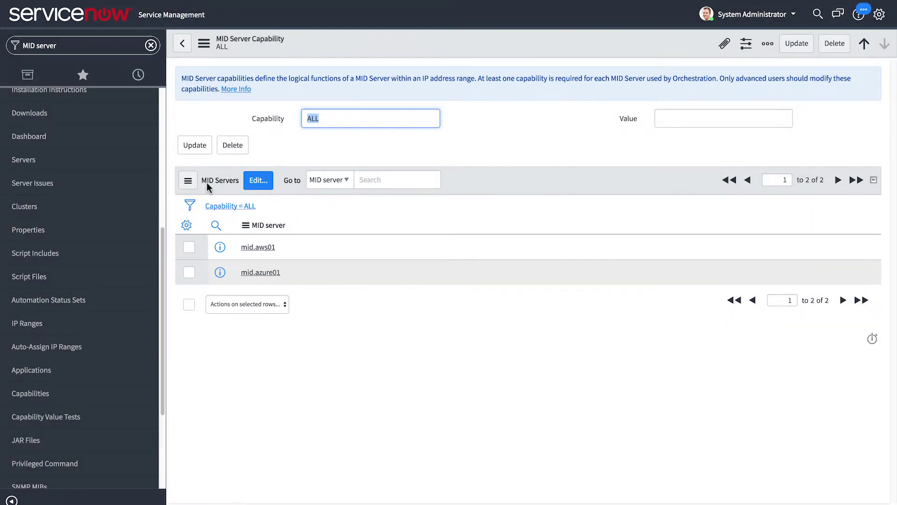
# Return to Capabilities and open the Cloud Management capability, which has no MID servers.
pyautogui.click(182, 45)
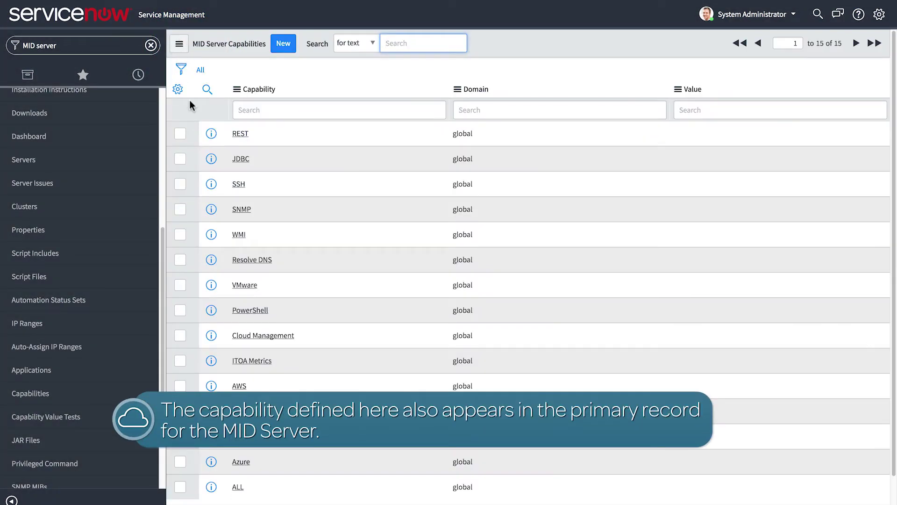
pyautogui.click(232, 338)
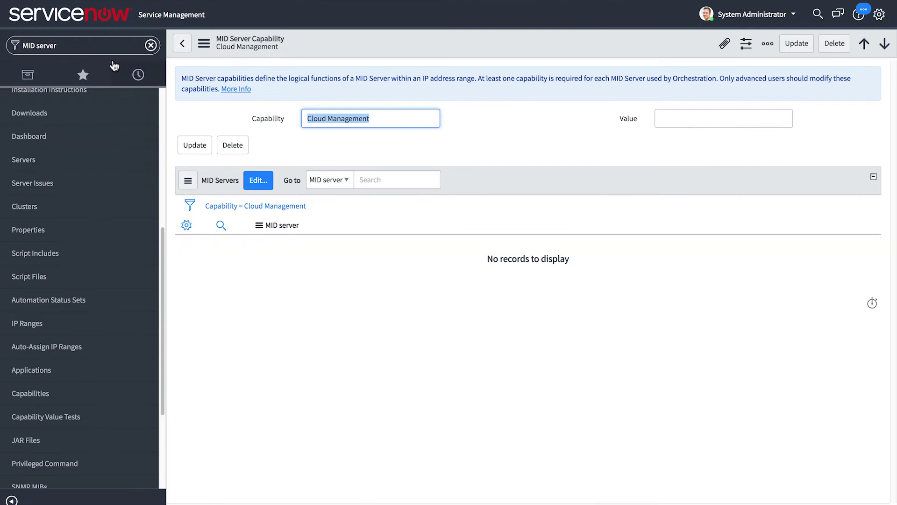
pyautogui.click(45, 45)
# Start a new Azure Service Principal credential from the orchestration Credentials list.
pyautogui.write('orchestration')
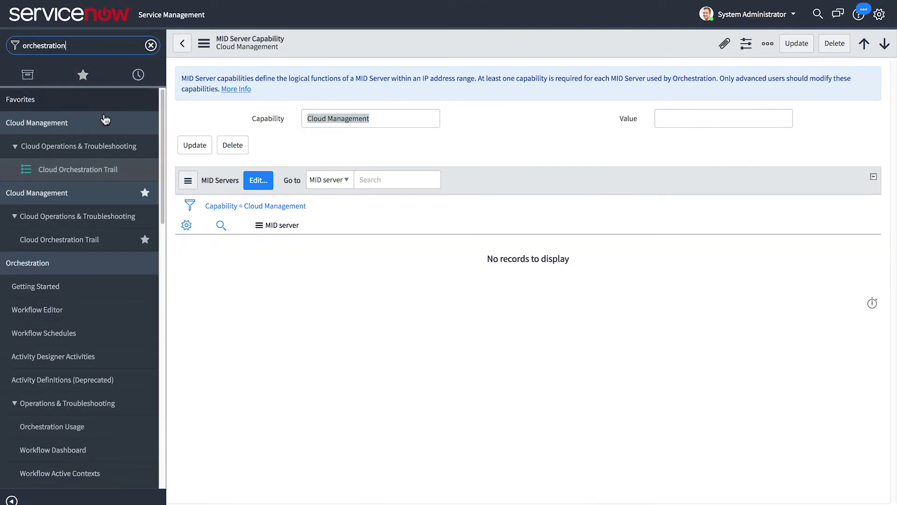
pyautogui.moveTo(160, 179); pyautogui.dragTo(157, 321)
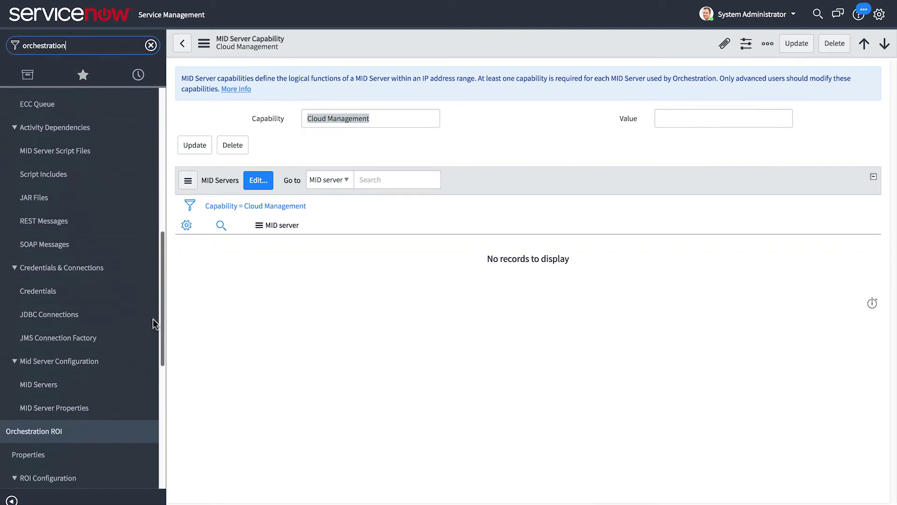
pyautogui.click(97, 289)
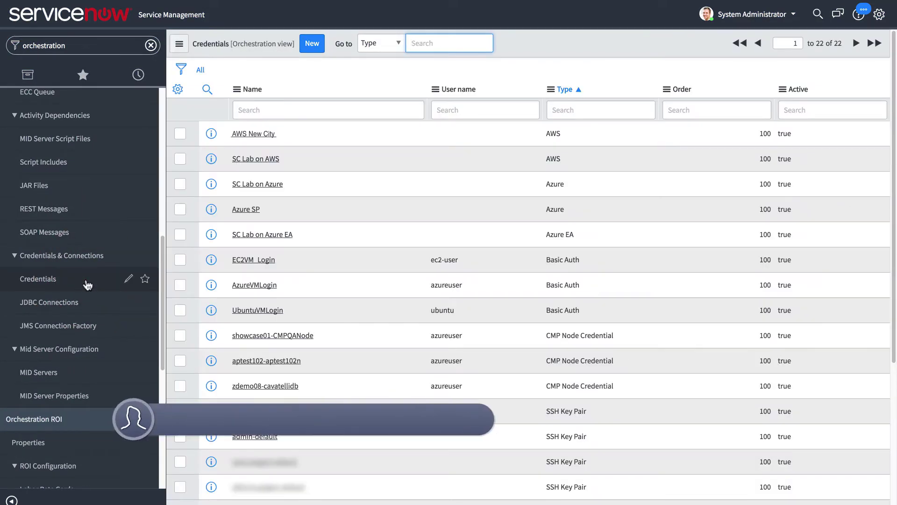
pyautogui.click(312, 43)
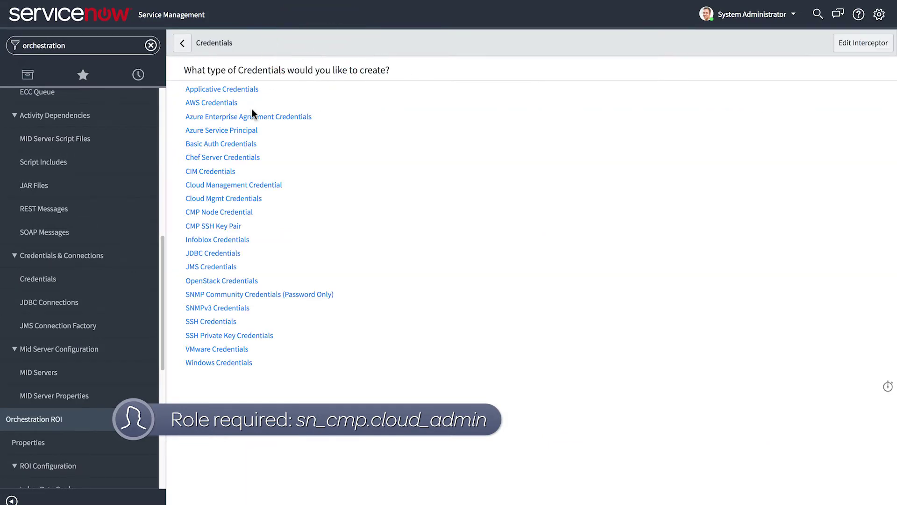
pyautogui.click(231, 131)
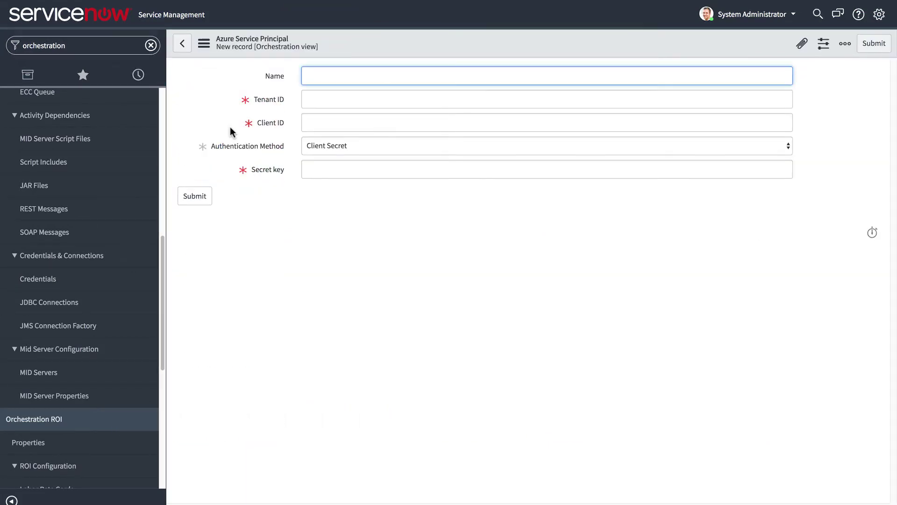
# Name it 'SC Lab on Azure', paste the tenant ID and secret key, and submit.
pyautogui.write('SC Lab on Azure')
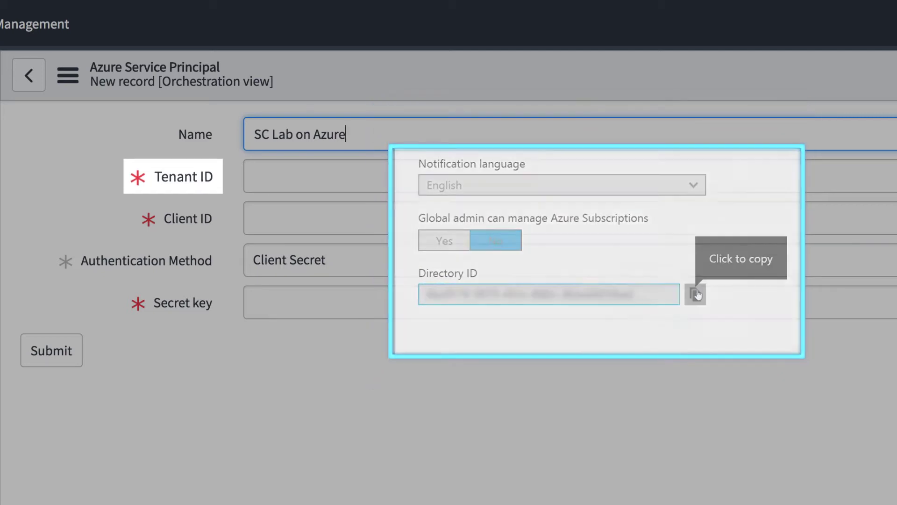
pyautogui.press('Tab')
pyautogui.write('e68e2439-e5c5-428a-b50c-7ea6203de82d')
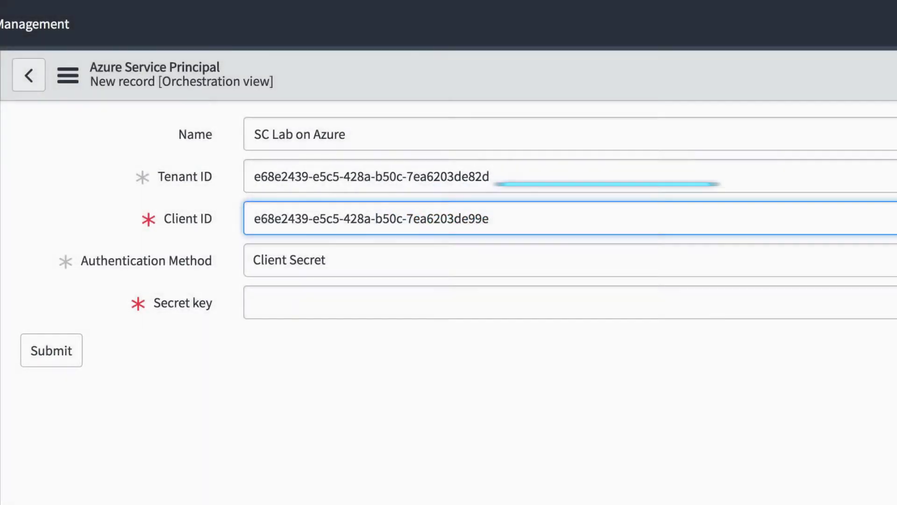
pyautogui.click(364, 302)
pyautogui.hotkey('ctrl', 'v')
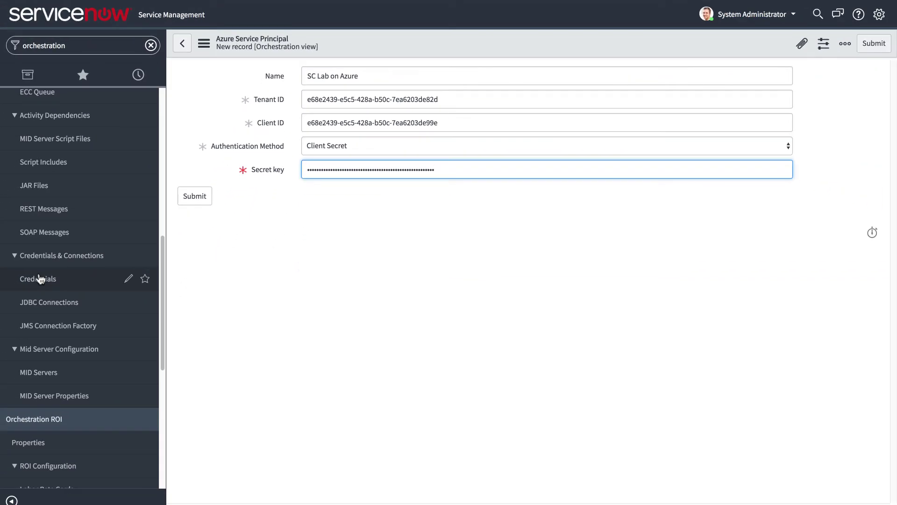
pyautogui.click(39, 278)
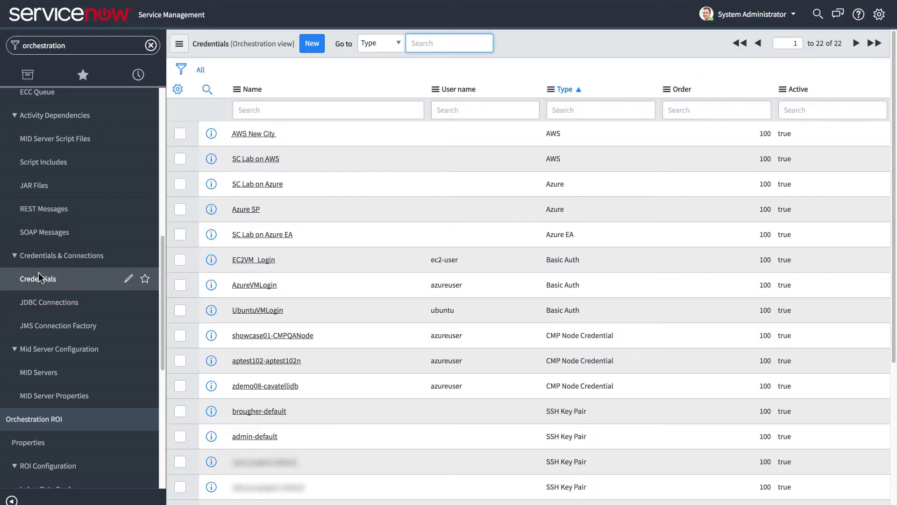
pyautogui.click(312, 43)
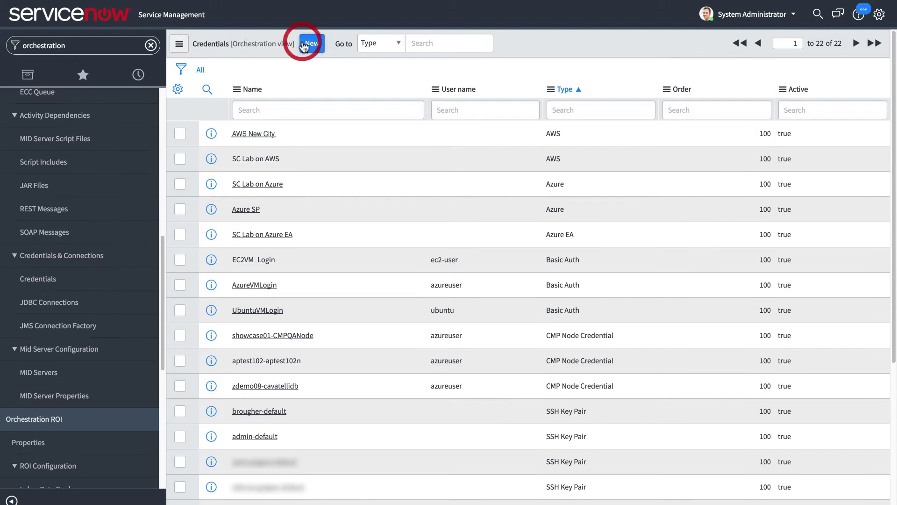
pyautogui.click(280, 131)
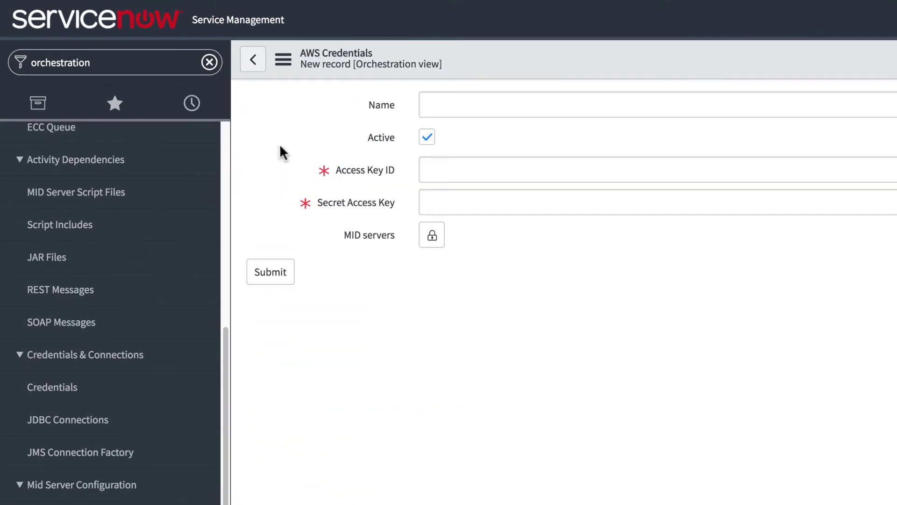
pyautogui.write('SC Lab on AWS')
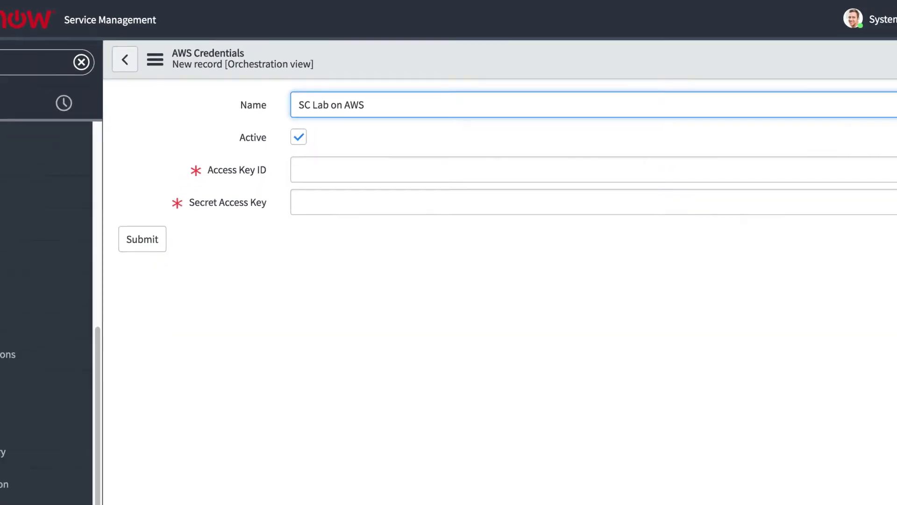
pyautogui.click(3, 303)
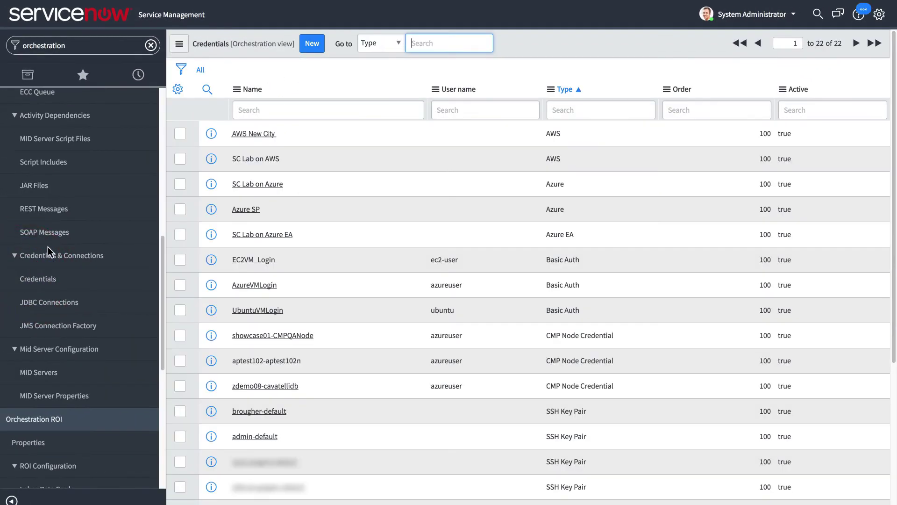
# Create a VMware credential named 'VMWare One' with user name admin and a password.
pyautogui.click(312, 43)
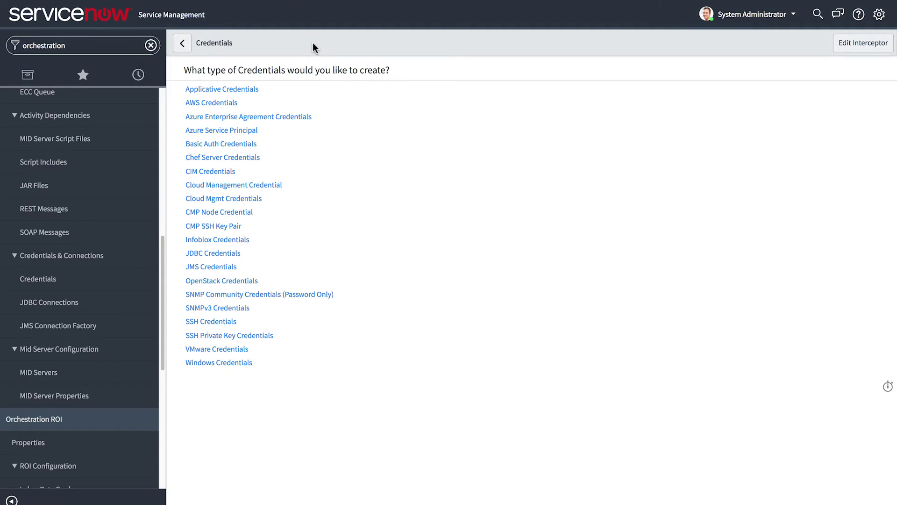
pyautogui.click(215, 350)
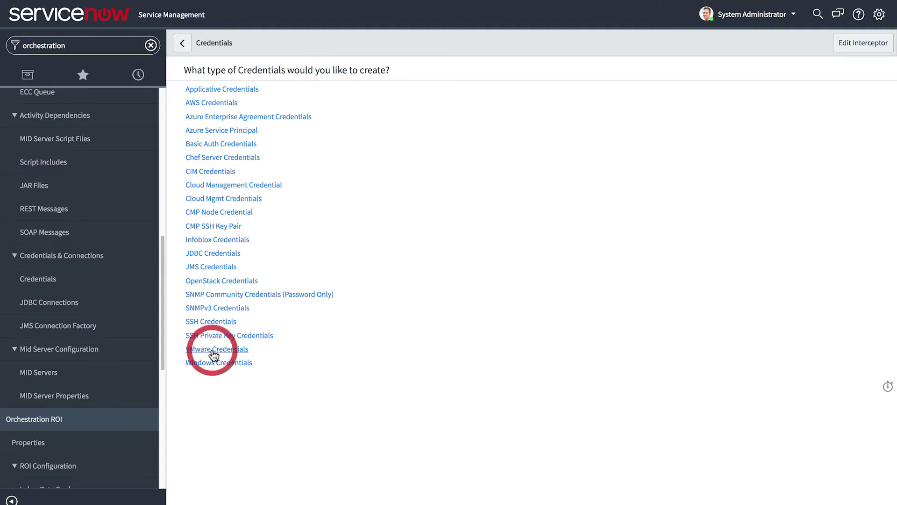
pyautogui.write('VMWare One')
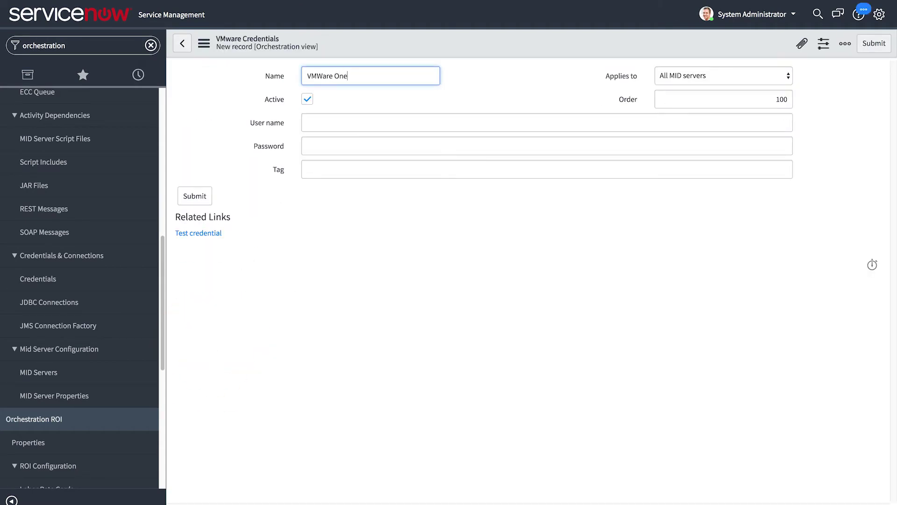
pyautogui.click(360, 126)
pyautogui.write('admin')
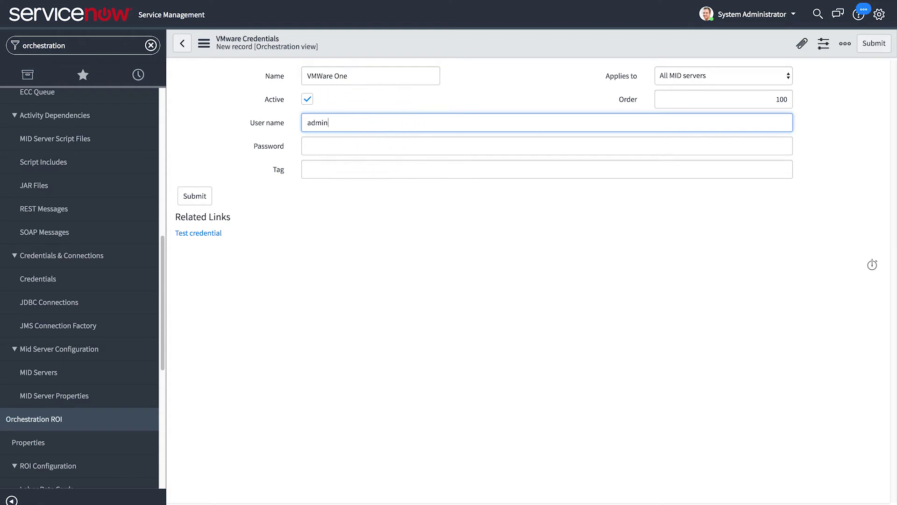
pyautogui.click(363, 144)
pyautogui.write('••••••••••••')
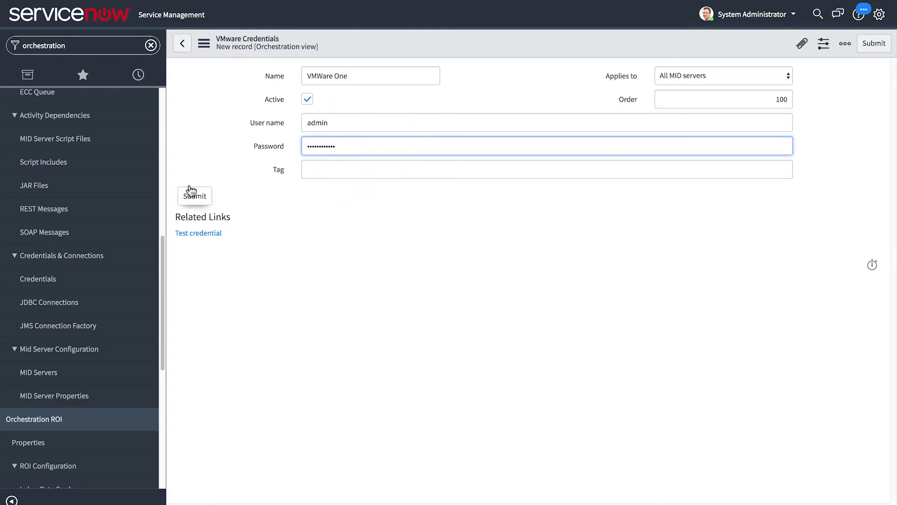
pyautogui.click(161, 142)
pyautogui.moveTo(161, 142); pyautogui.dragTo(170, 108)
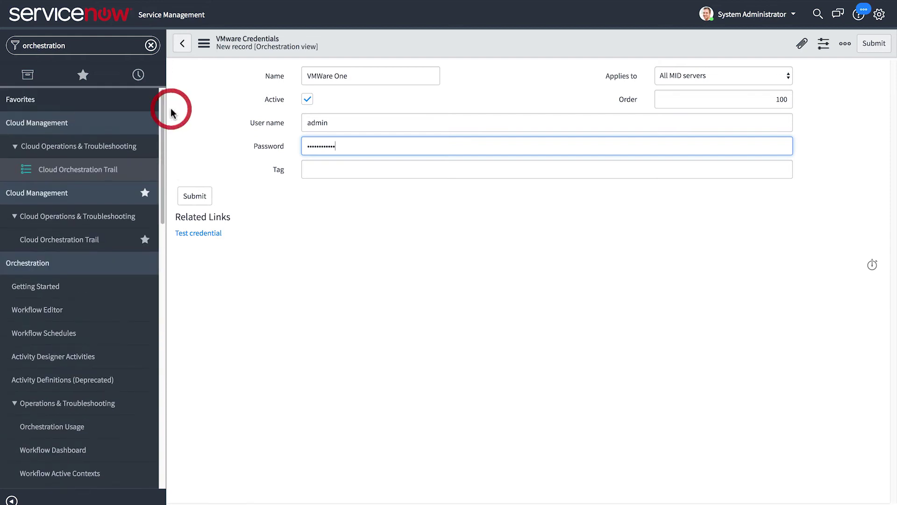
pyautogui.click(104, 45)
# Start a new Cloud Service Account named 'SC Lab on Azure' under Cloud Management Service Accounts.
pyautogui.write('cloud management')
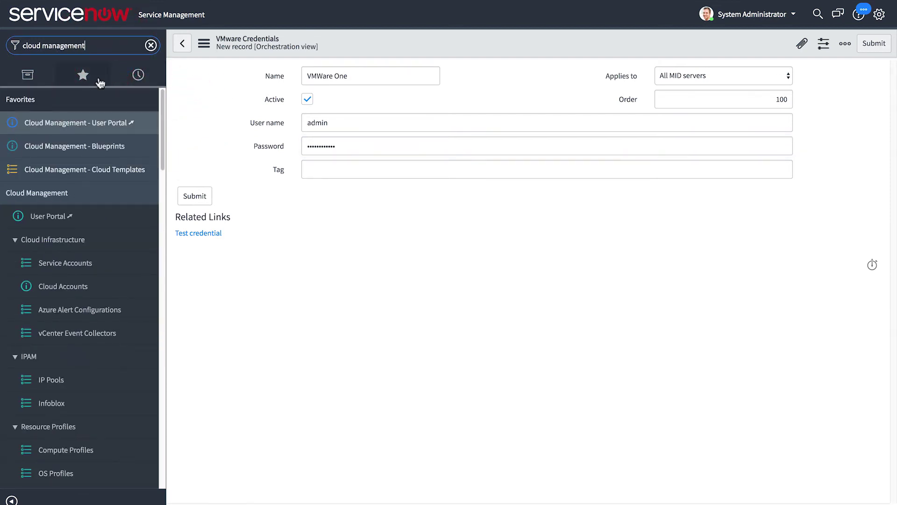
pyautogui.click(57, 264)
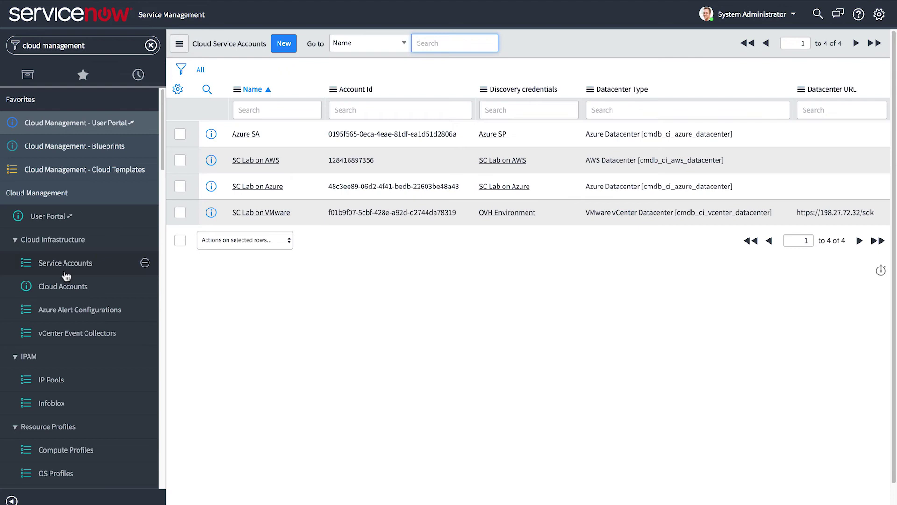
pyautogui.click(275, 44)
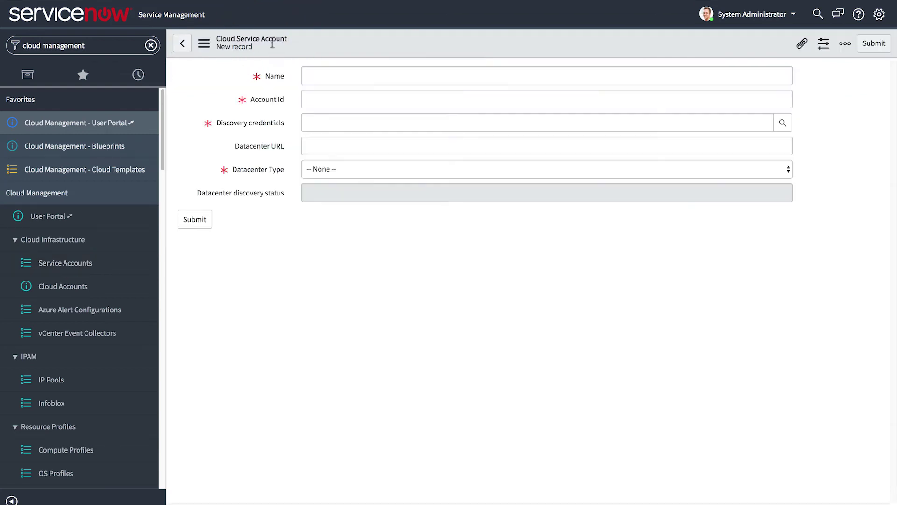
pyautogui.write('SC Lab on Azure')
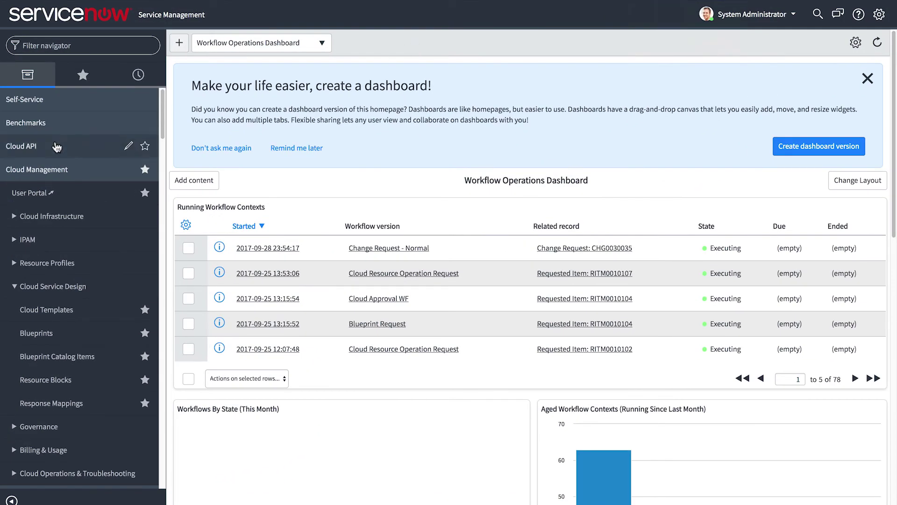
# Copy the location ID from the latest =listdatacenters Cloud API trail's route_result log.
pyautogui.click(56, 145)
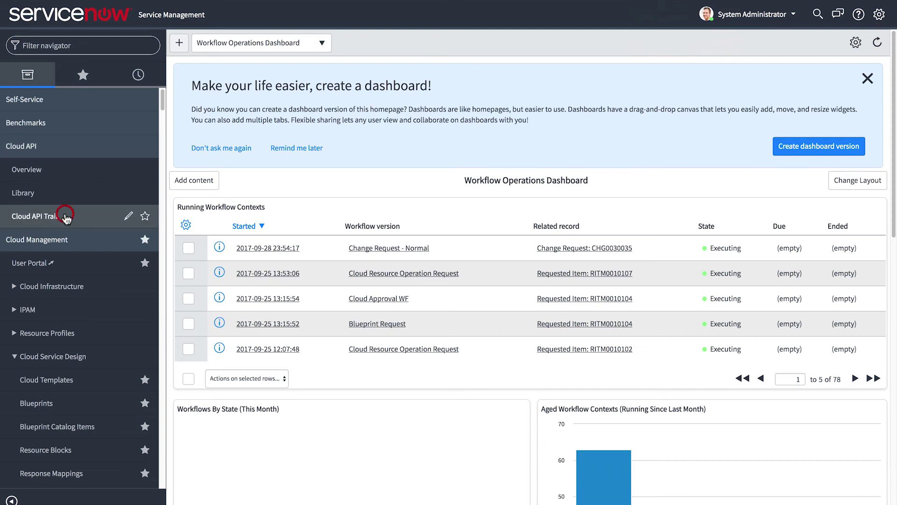
pyautogui.click(66, 217)
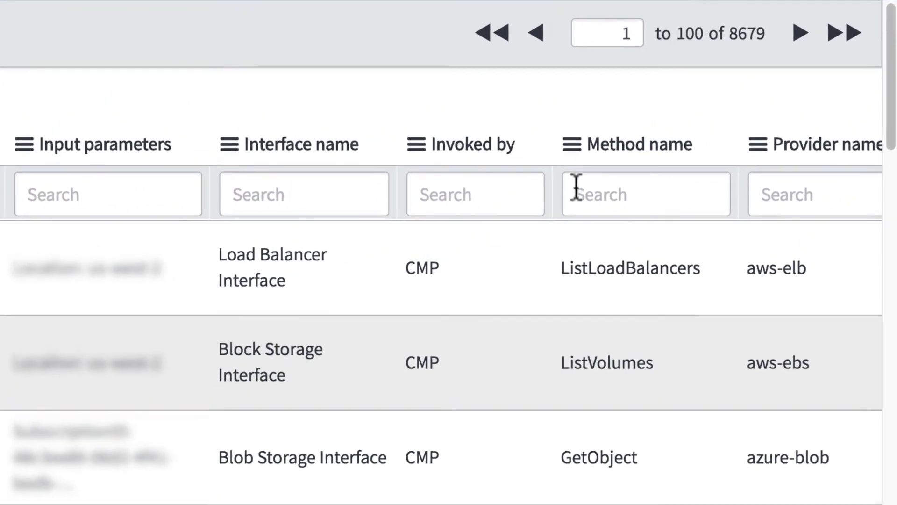
pyautogui.click(576, 187)
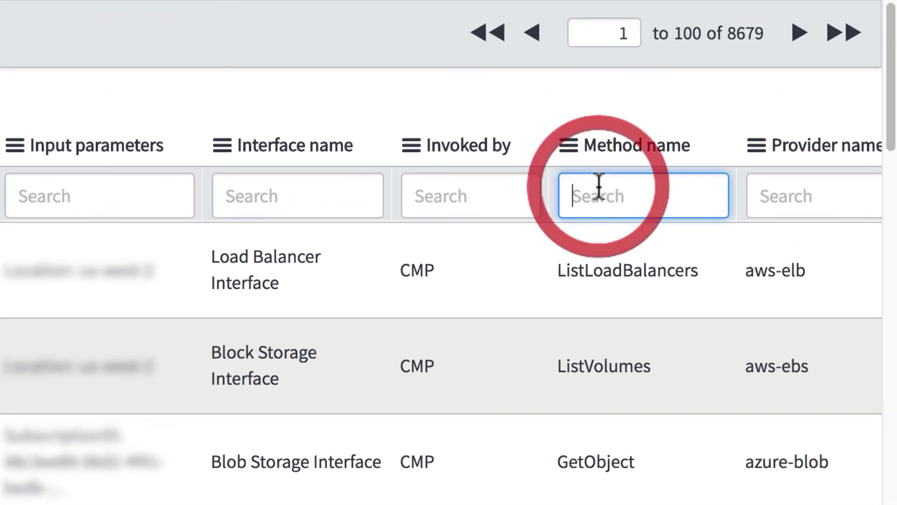
pyautogui.write('=listdatacenters')
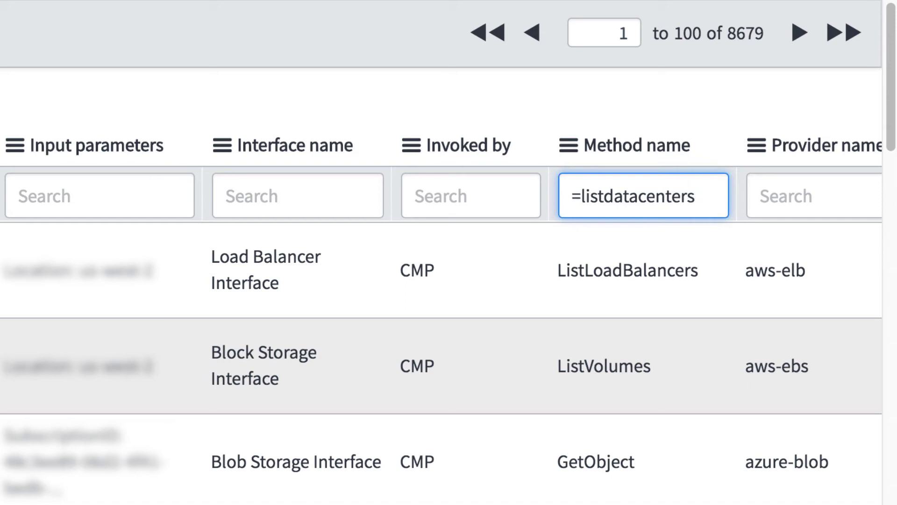
pyautogui.press('Return')
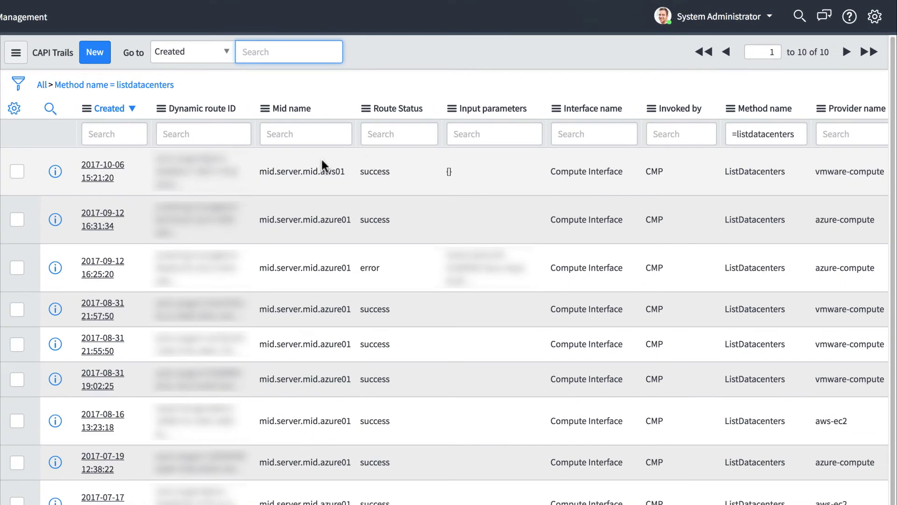
pyautogui.click(112, 176)
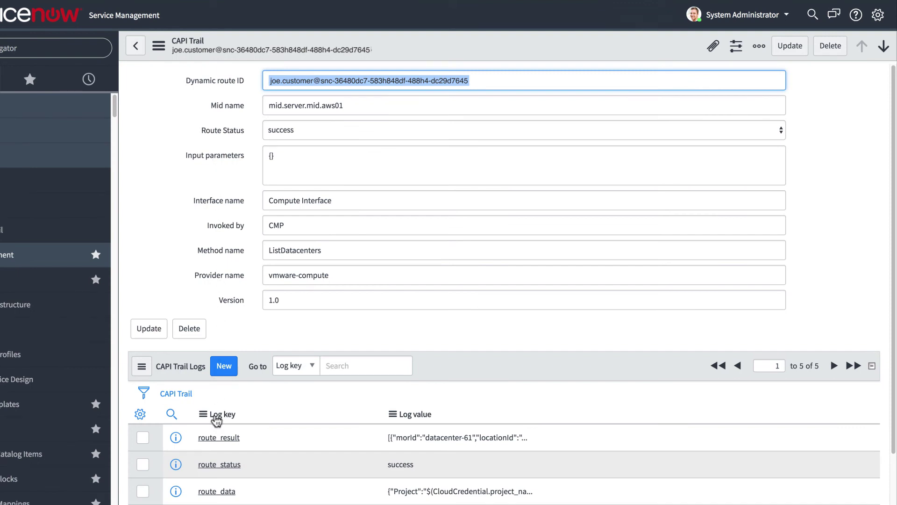
pyautogui.click(217, 438)
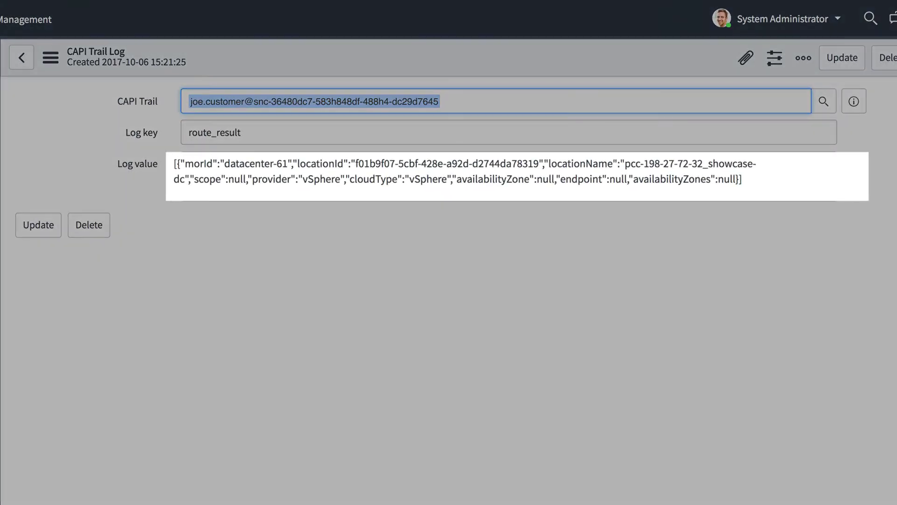
pyautogui.moveTo(324, 150); pyautogui.dragTo(543, 163)
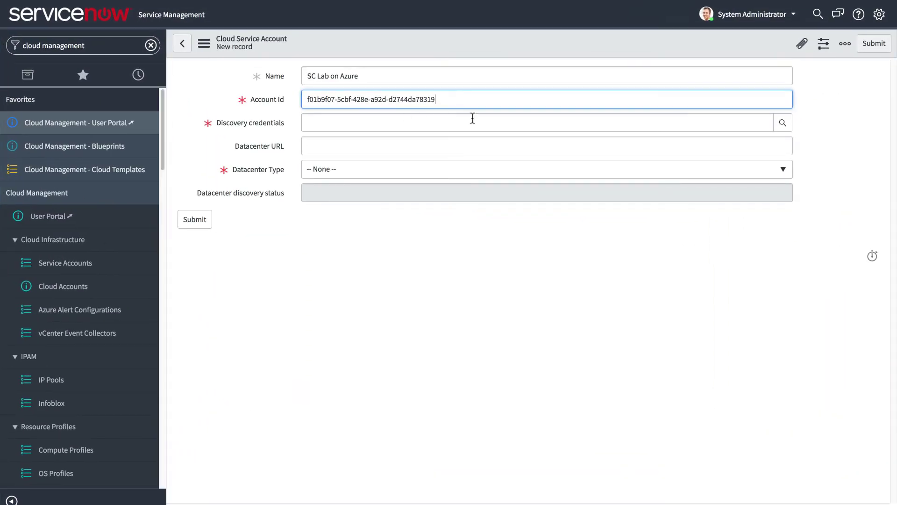
# Pick 'SC Lab on Azure' as discovery credentials from the Credentials lookup.
pyautogui.click(782, 122)
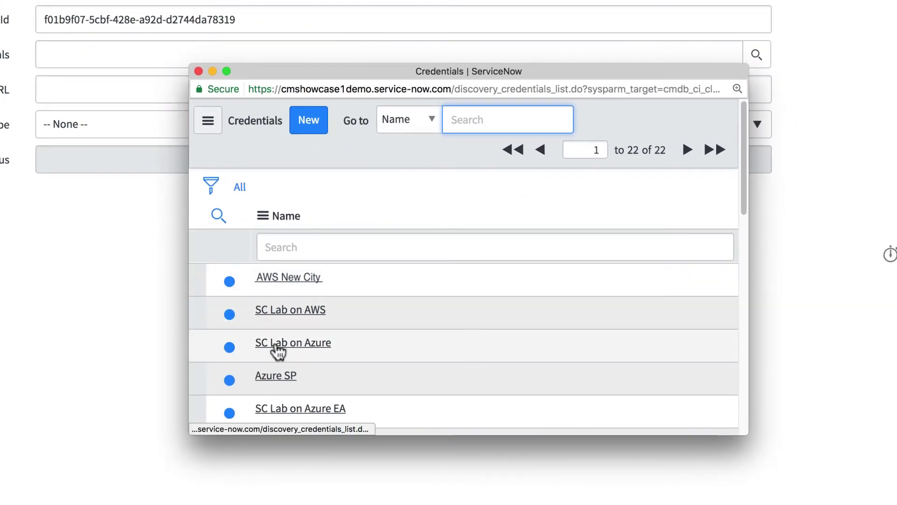
pyautogui.click(276, 343)
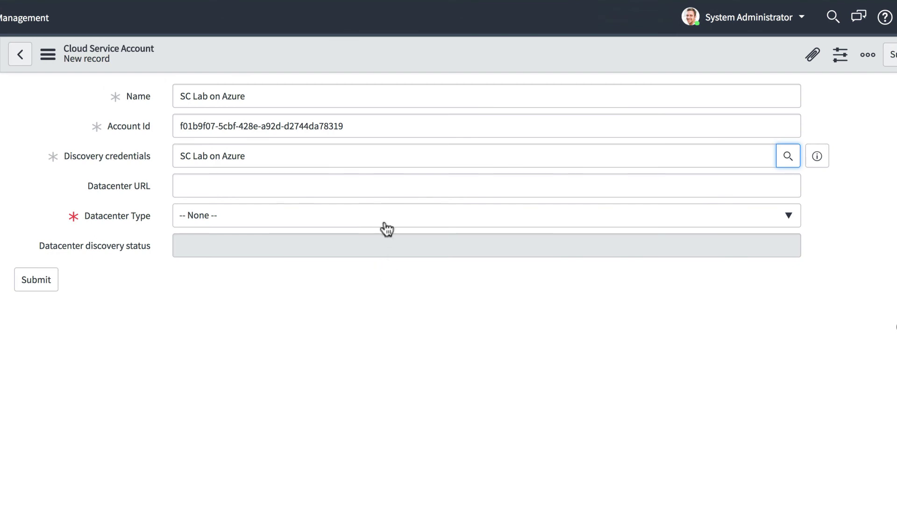
pyautogui.click(386, 224)
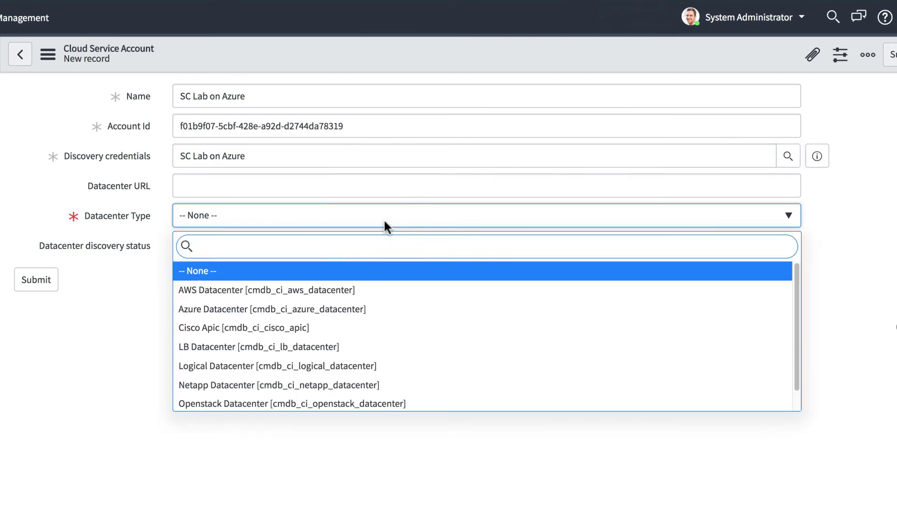
# Choose Azure Datacenter as the datacenter type, then go to Cloud Accounts.
pyautogui.click(343, 310)
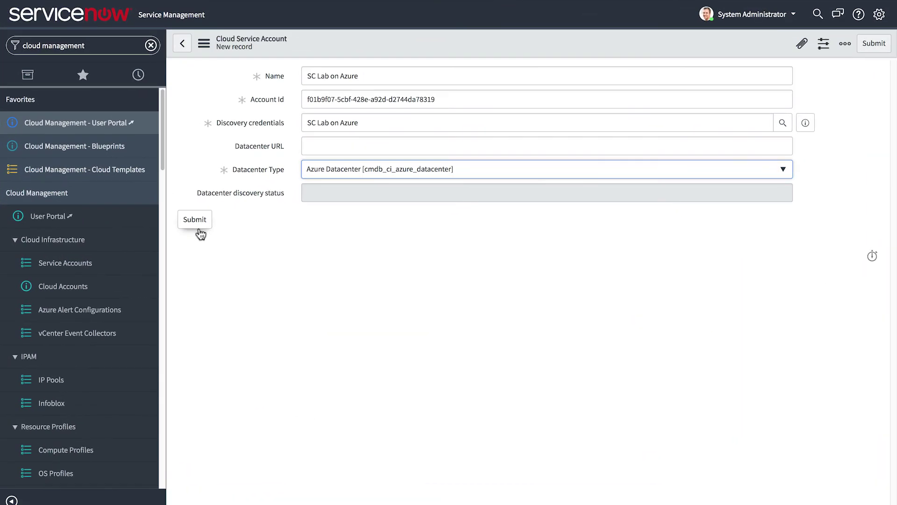
pyautogui.click(64, 292)
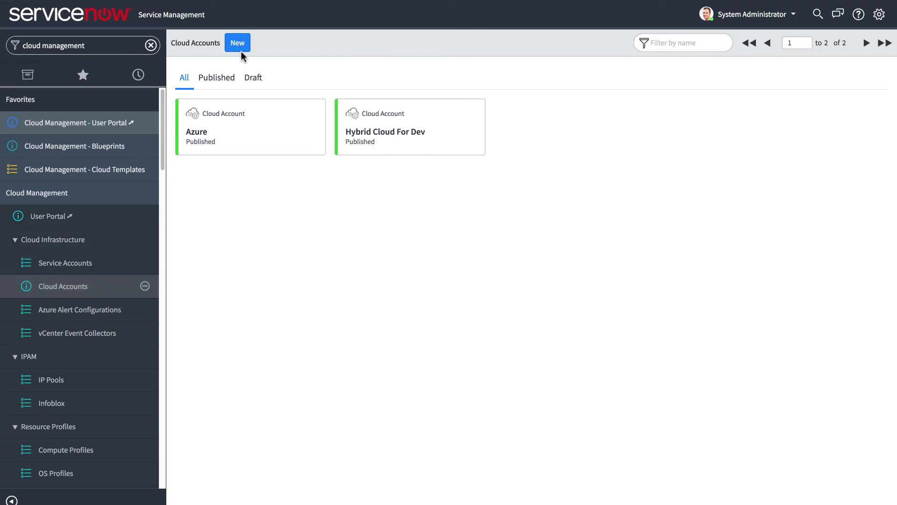
# Start a new cloud account named 'Hybrid One' described as 'Hybrid cloud account'.
pyautogui.click(238, 43)
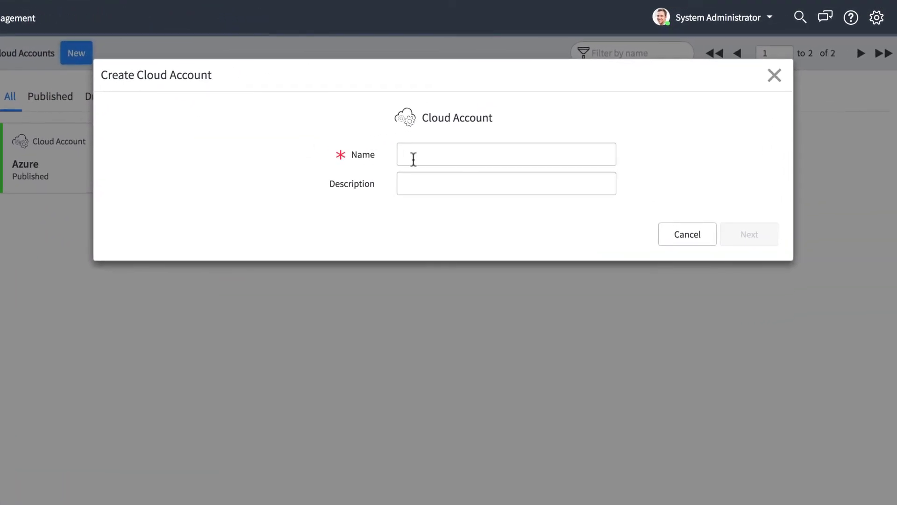
pyautogui.click(482, 134)
pyautogui.write('Hybrid One')
pyautogui.click(422, 183)
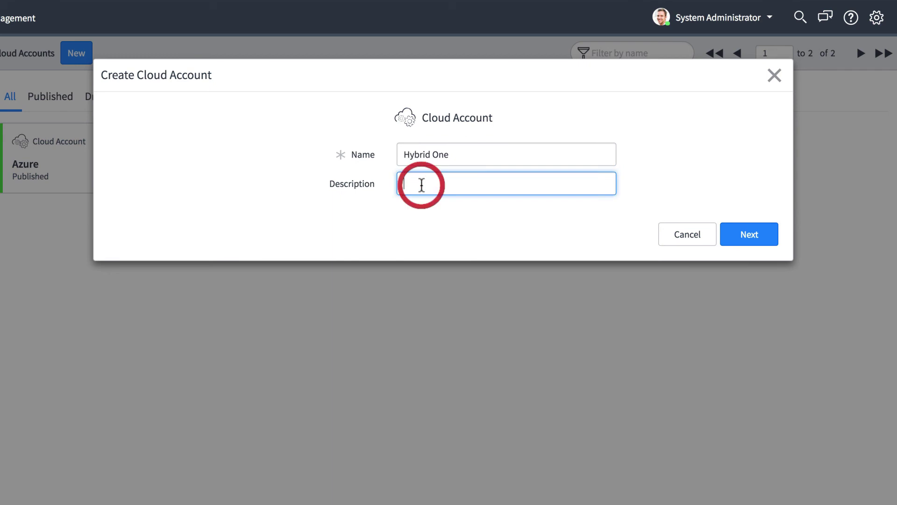
pyautogui.write('Hybrid cloud account')
pyautogui.click(747, 233)
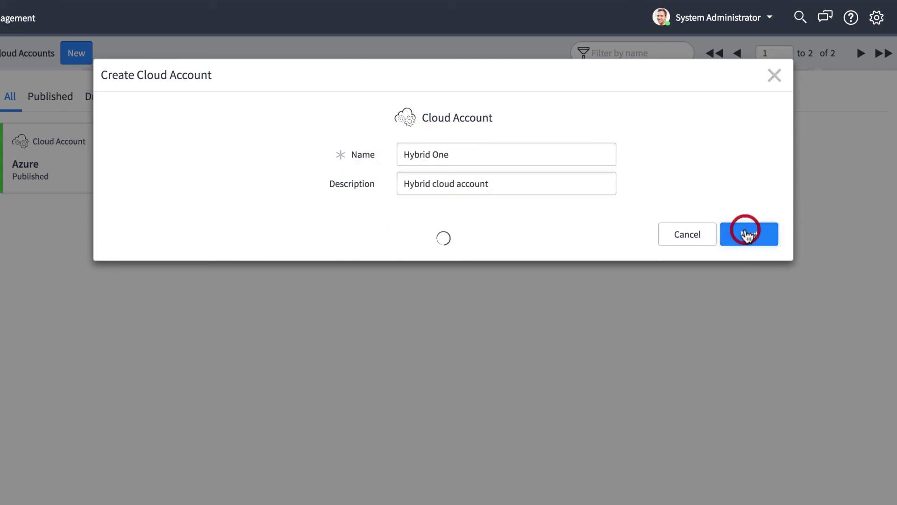
# Attach Azure Datacenter via service account SC Lab on Azure with location centralus, and submit.
pyautogui.click(605, 213)
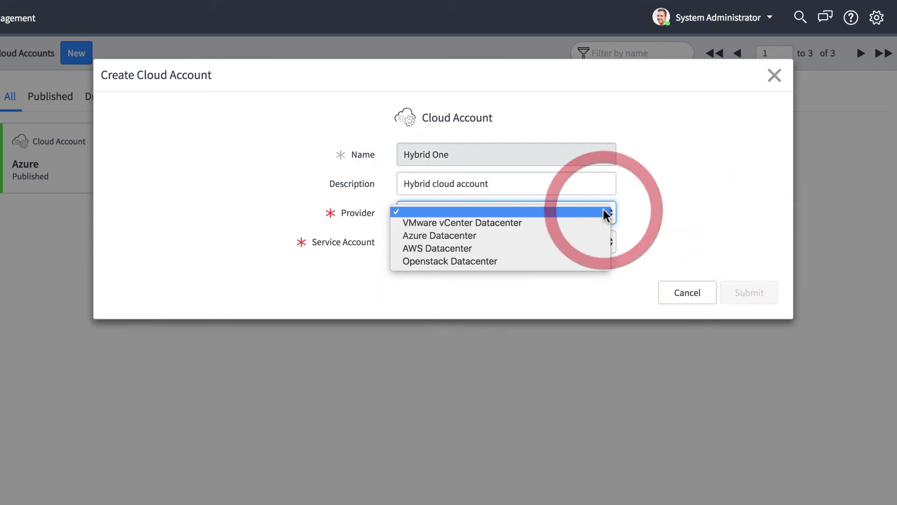
pyautogui.click(584, 235)
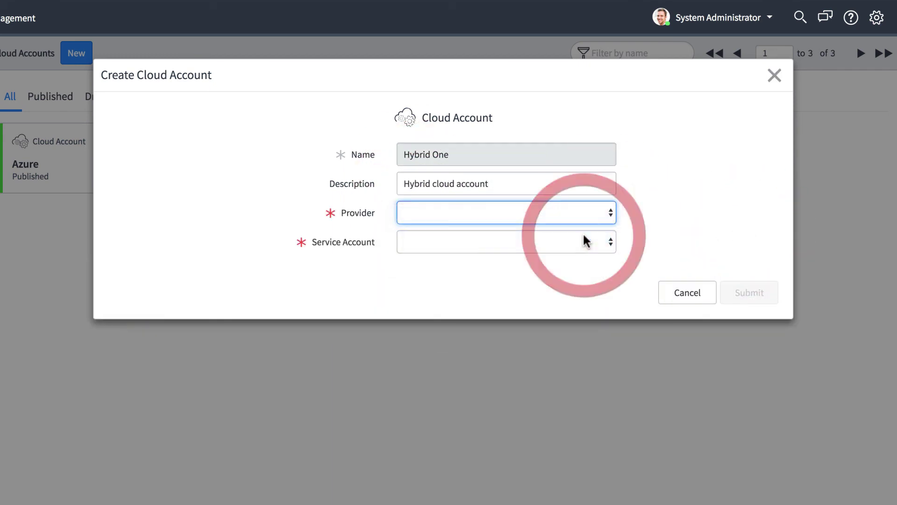
pyautogui.click(611, 244)
pyautogui.click(606, 253)
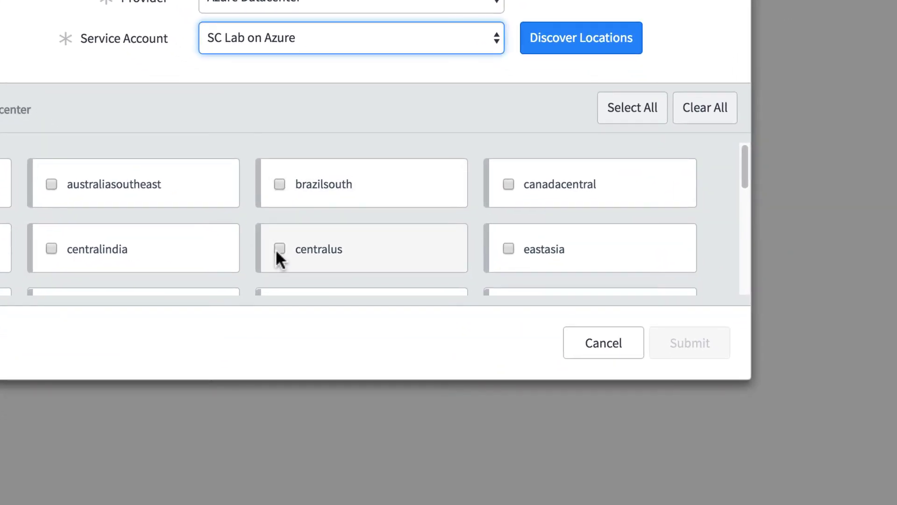
pyautogui.click(277, 249)
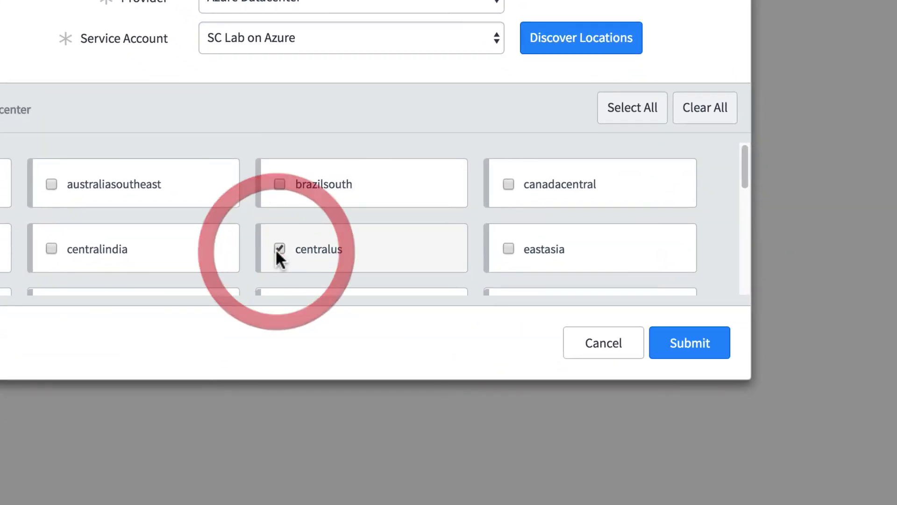
pyautogui.click(666, 361)
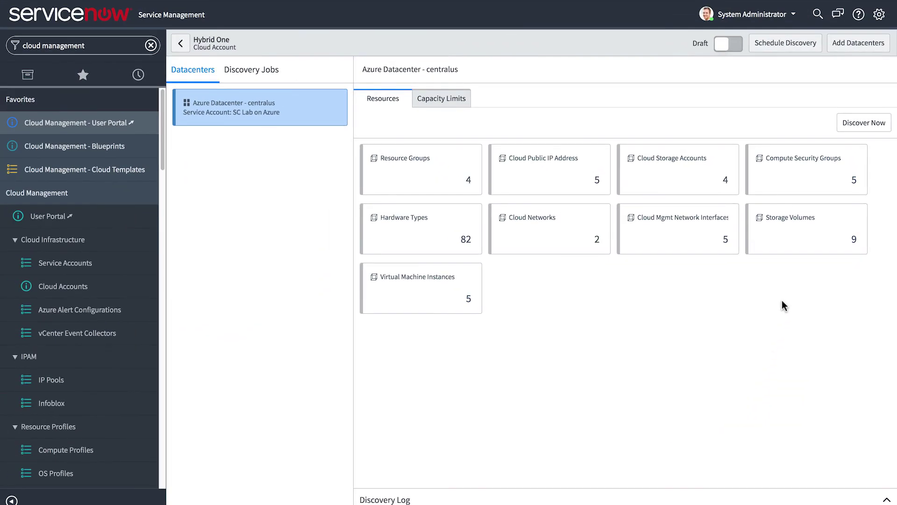
# Cancel adding another datacenter and show centralus capacity limits, each set to 100.
pyautogui.click(836, 44)
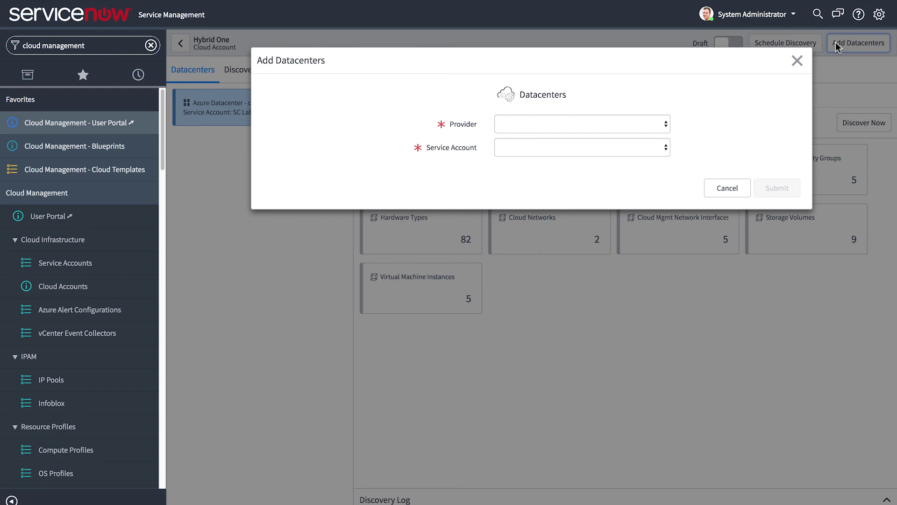
pyautogui.click(738, 184)
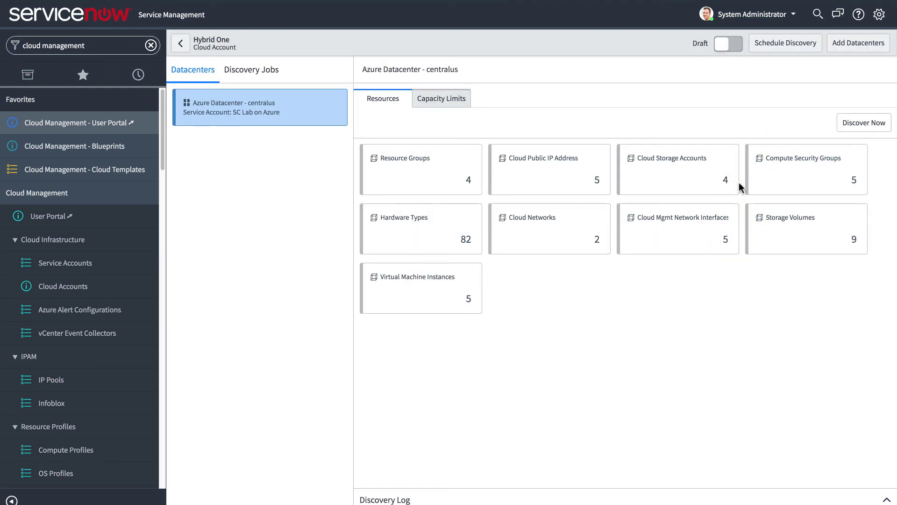
pyautogui.click(450, 99)
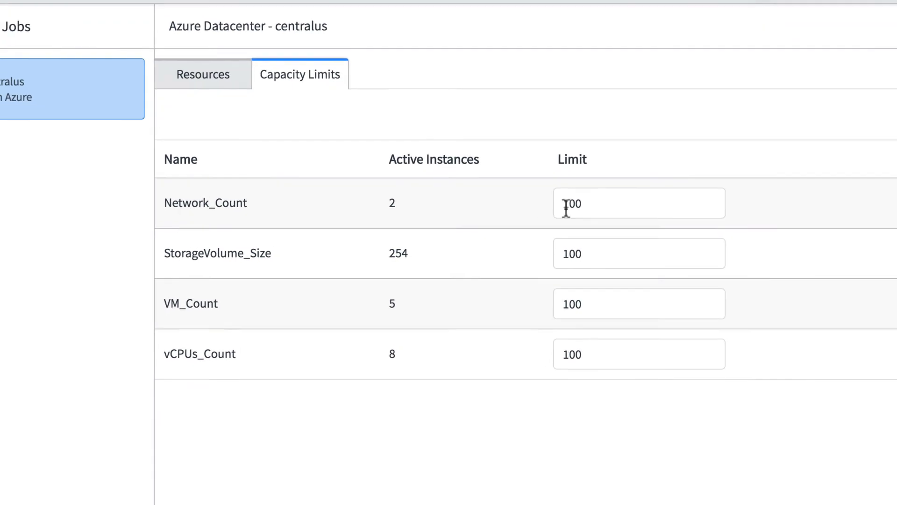
# Change the Network_Count capacity limit from 100 to 50.
pyautogui.doubleClick(558, 207)
pyautogui.press('BackSpace')
pyautogui.write('50')
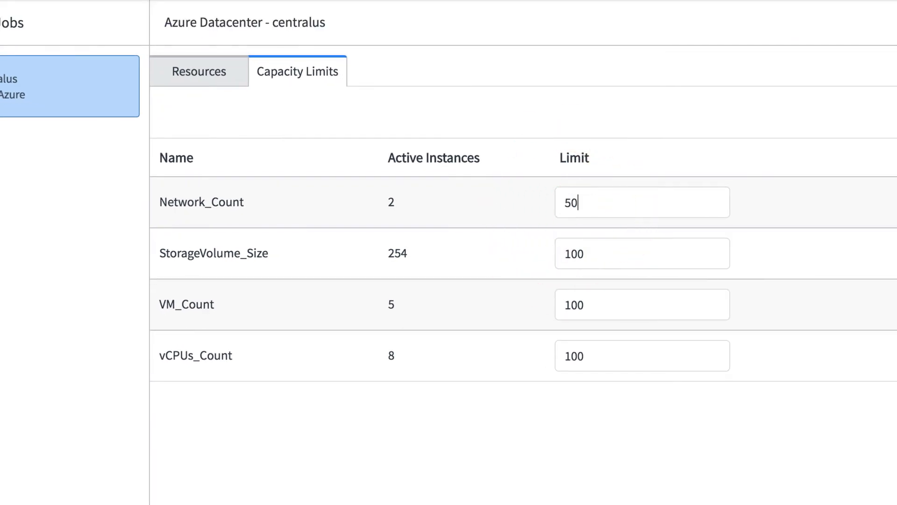
# Rediscover centralus resources, reaching 86 hardware types and 10 storage volumes, and publish Hybrid One.
pyautogui.click(229, 75)
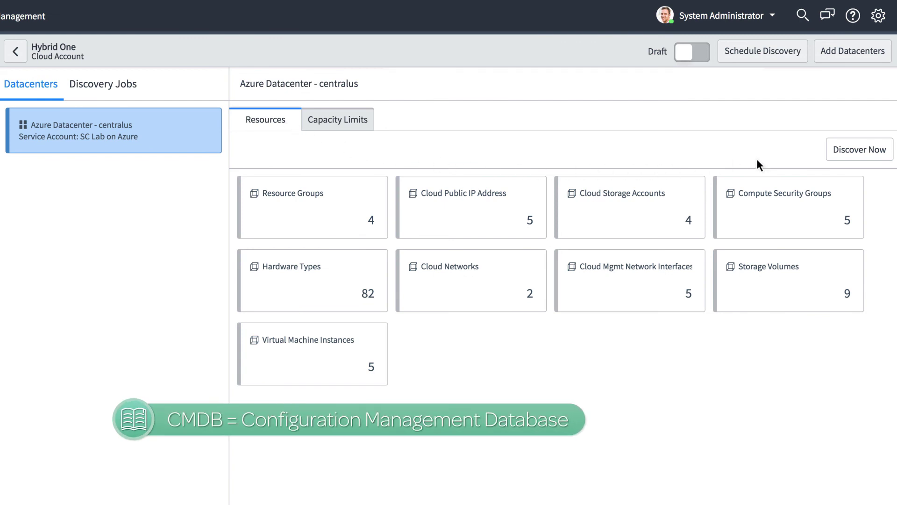
pyautogui.click(863, 152)
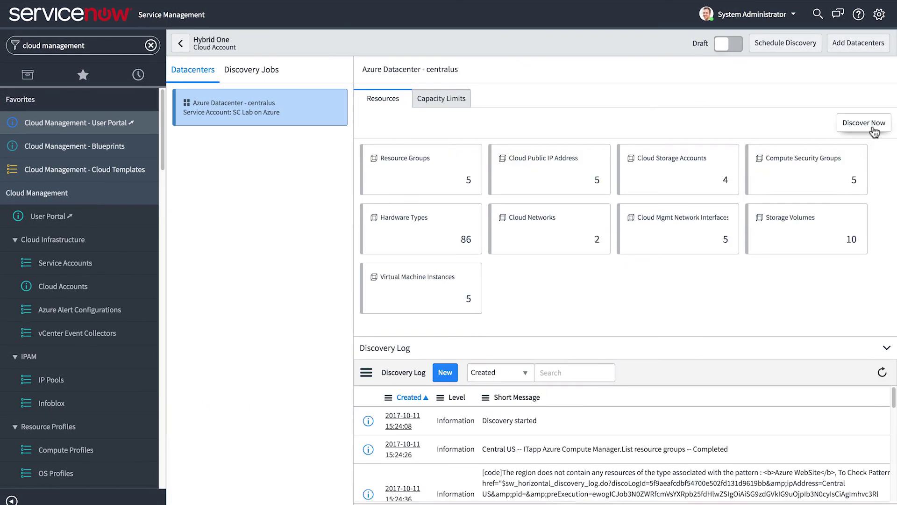
pyautogui.click(731, 46)
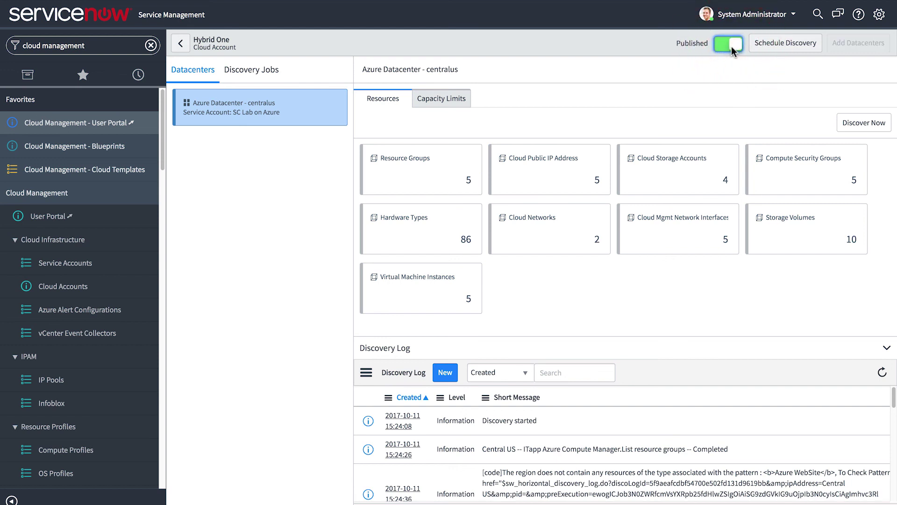